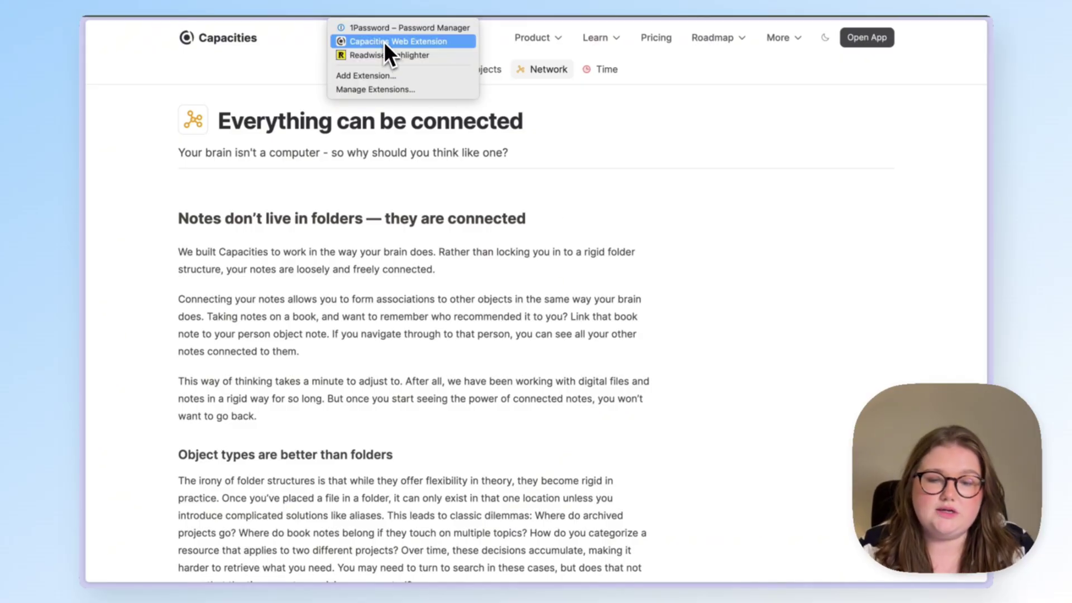
Step: Clip the article as a weblink tagged Capacities, noting that folders involve too many decisions
left_click(383, 42)
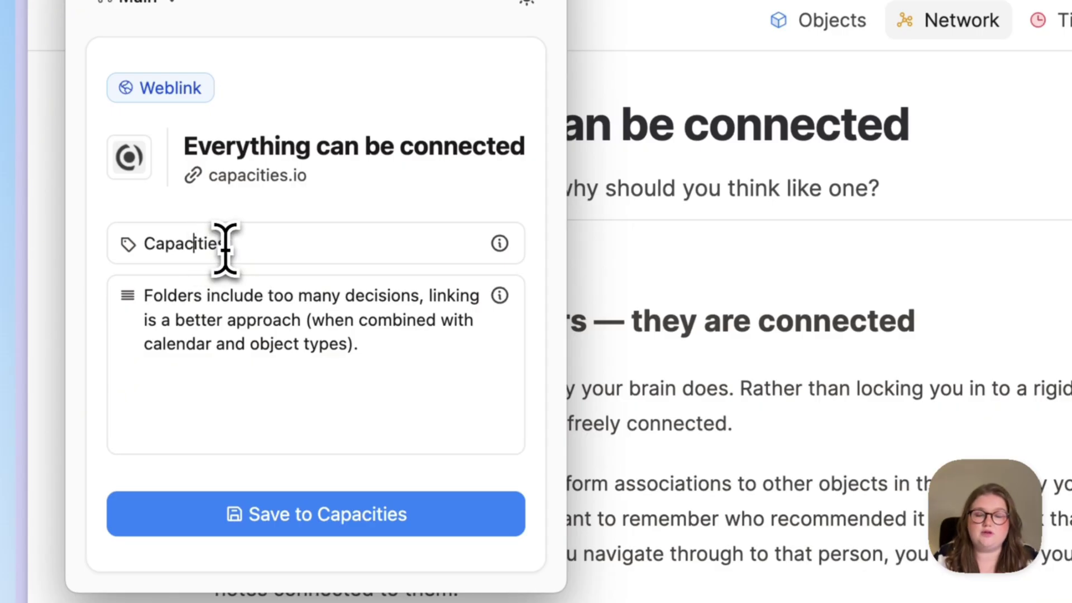
left_click(201, 349)
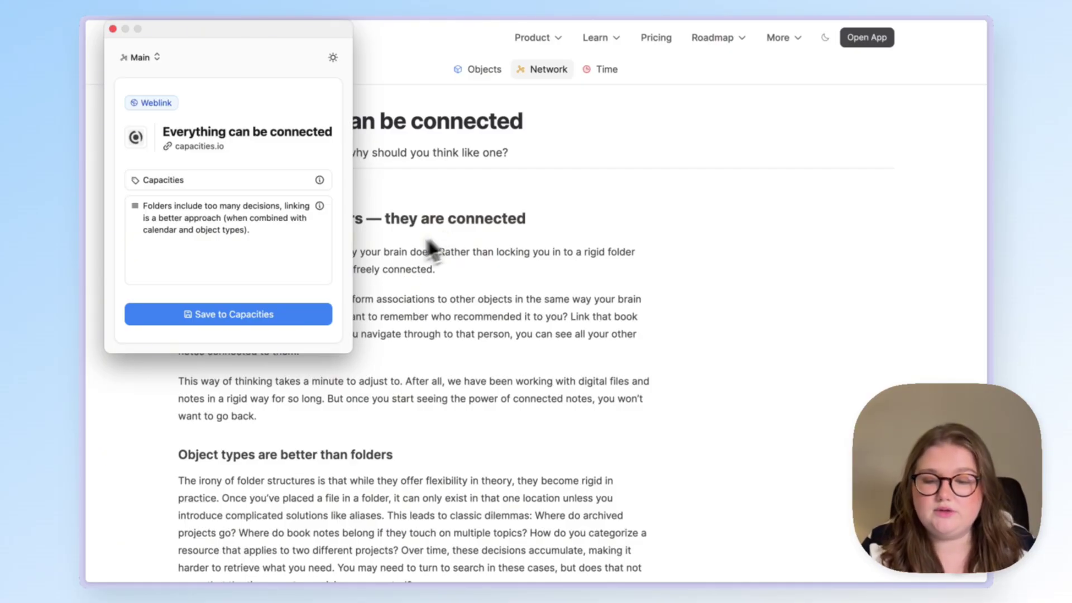
Step: Save the tagged weblink clip to Capacities and dismiss the web clipper popup
left_click(261, 323)
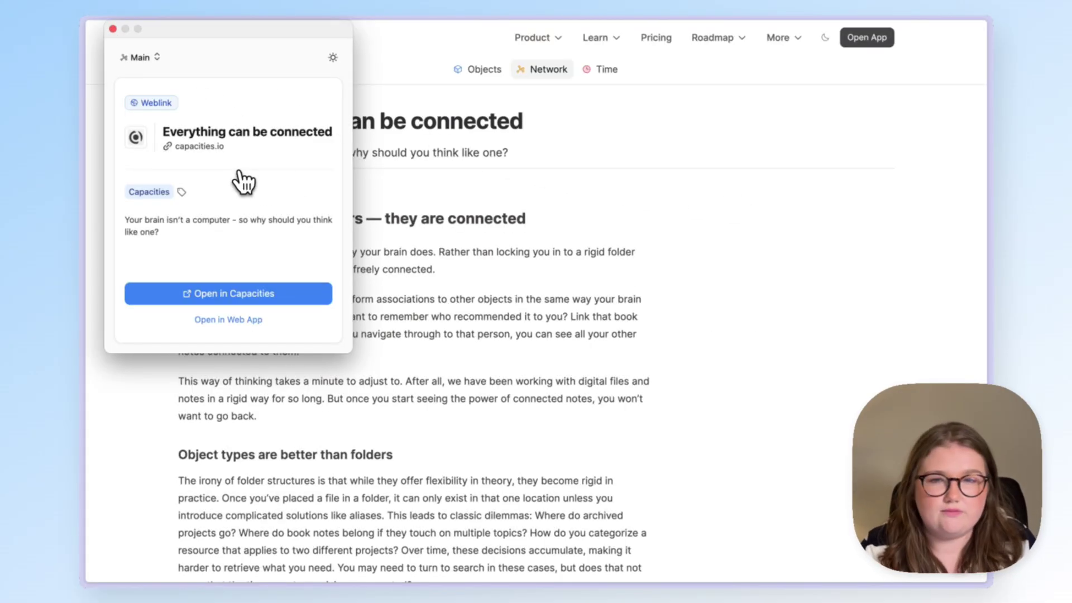
left_click(113, 29)
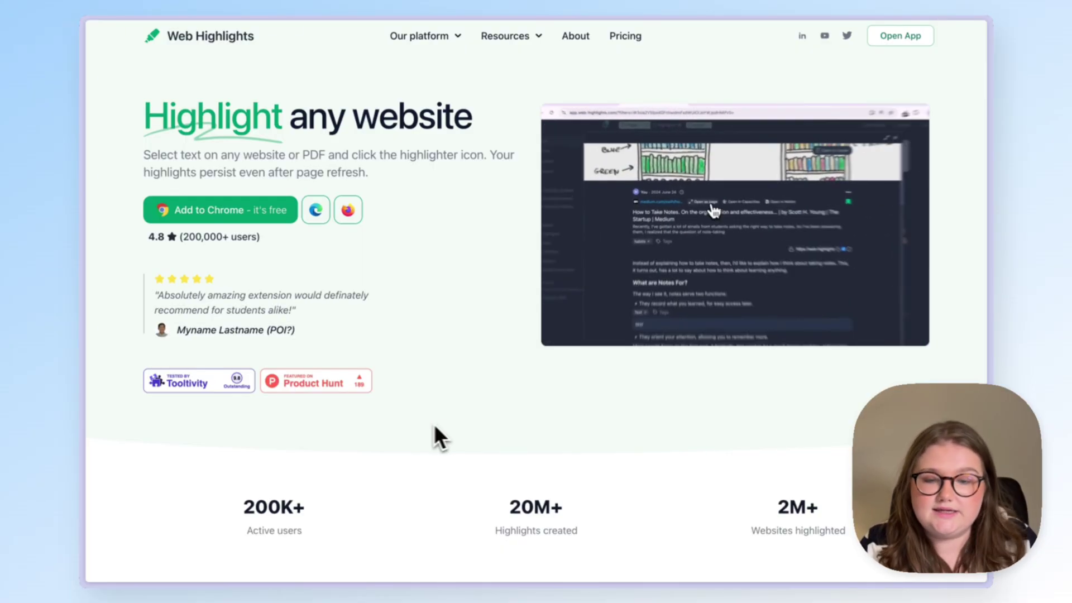
left_click(624, 37)
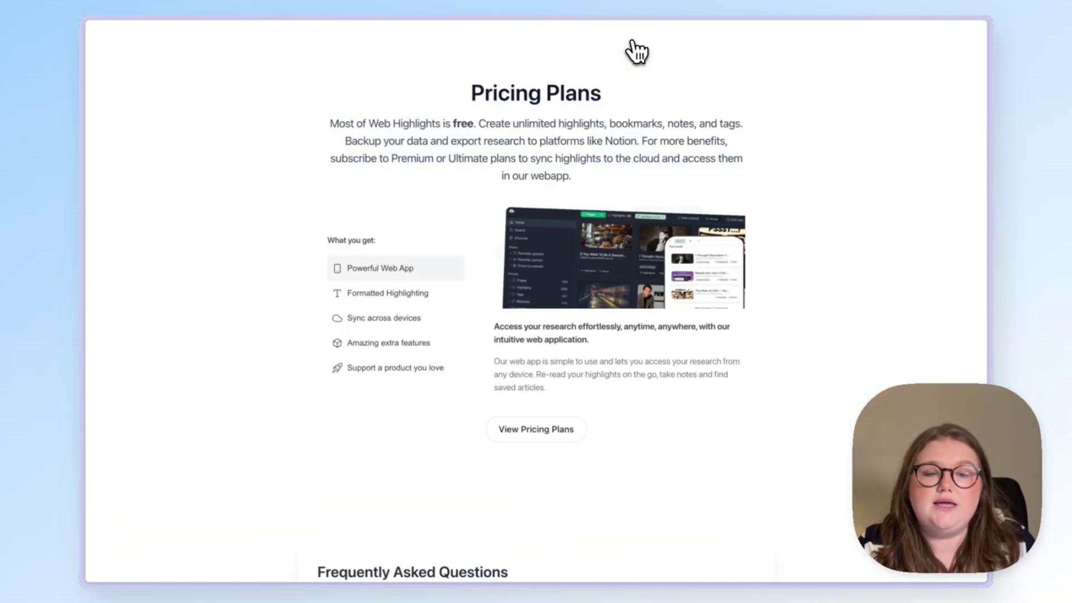
left_click(553, 430)
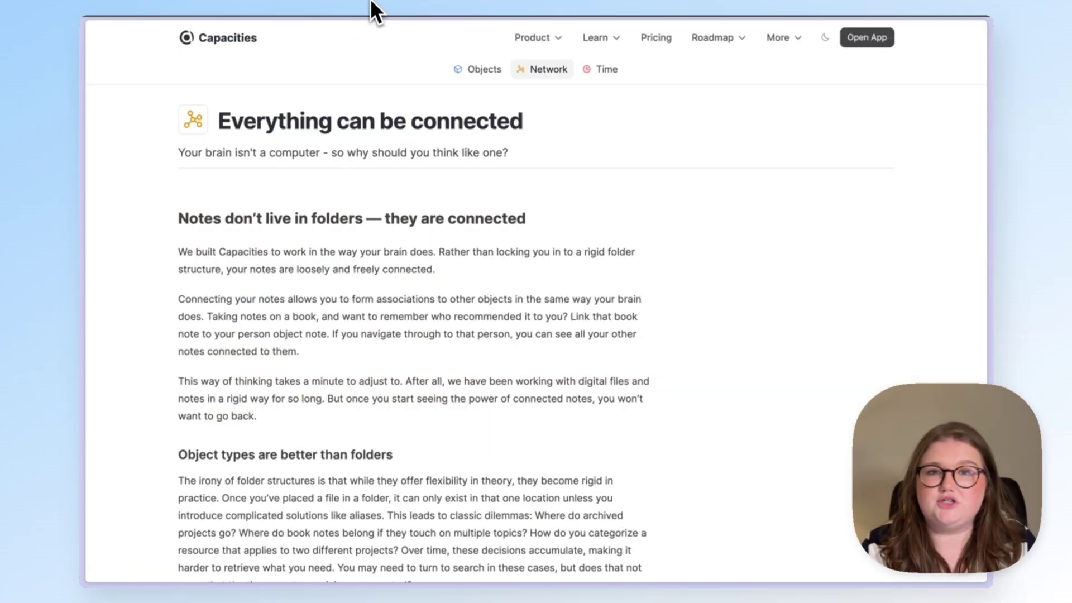
Step: Turn on Web Highlights and select the sentence 'We built Capacities to work in the way your brain does'
left_click(367, 5)
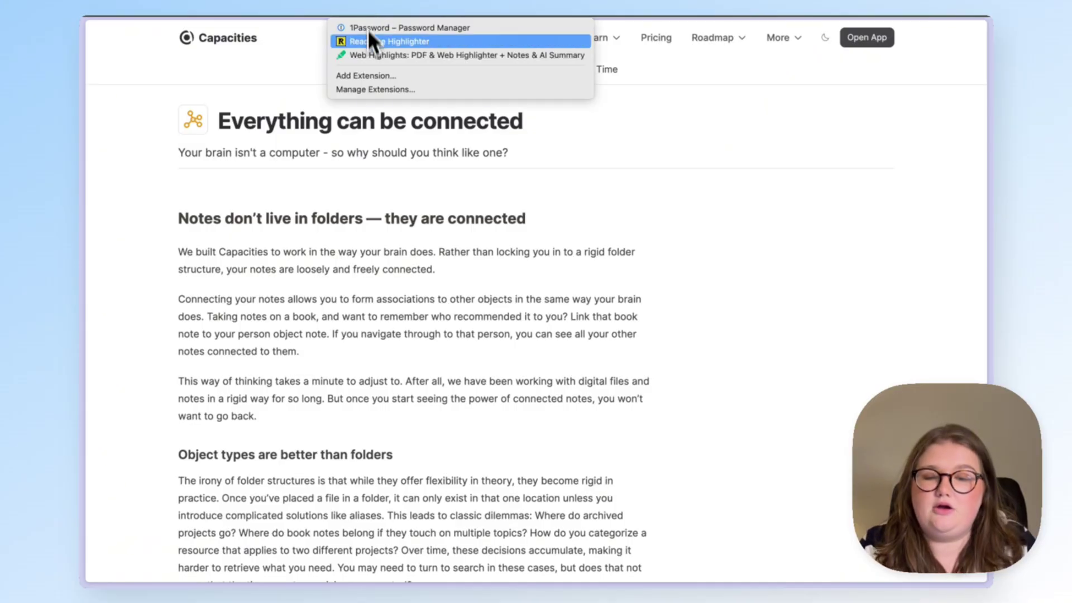
left_click(370, 56)
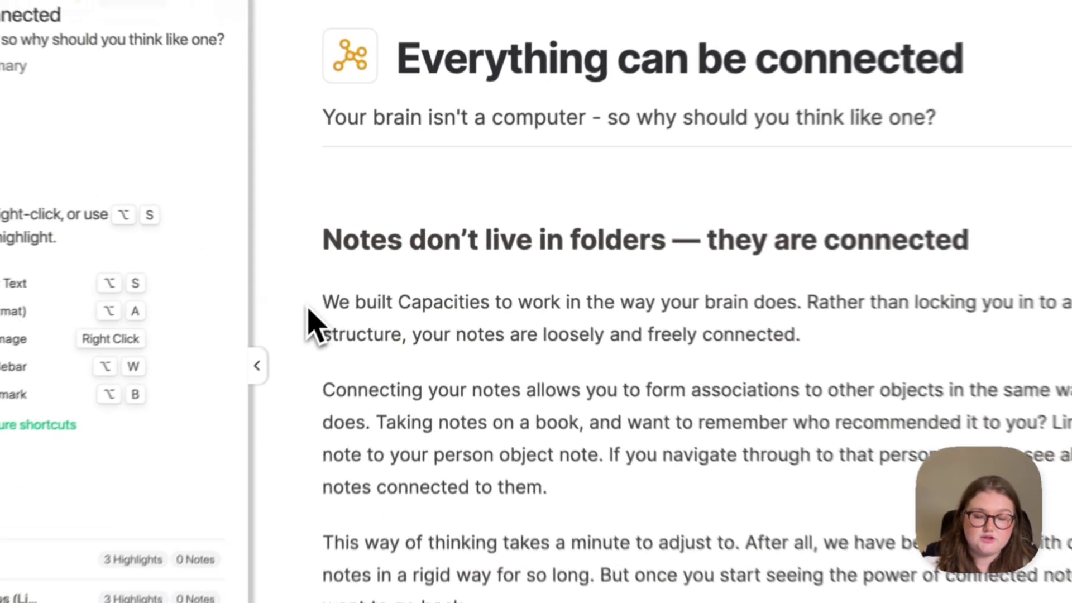
left_click_drag(373, 252, 630, 251)
left_click_drag(721, 274, 726, 276)
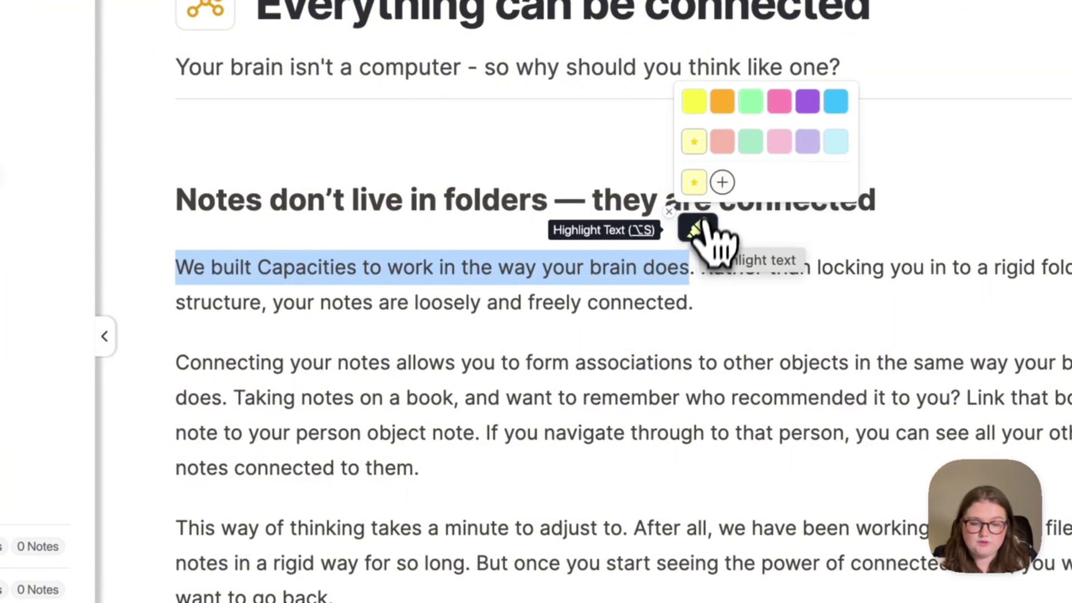
Step: Highlight the opening sentence in yellow and move down to the next passages
left_click(700, 230)
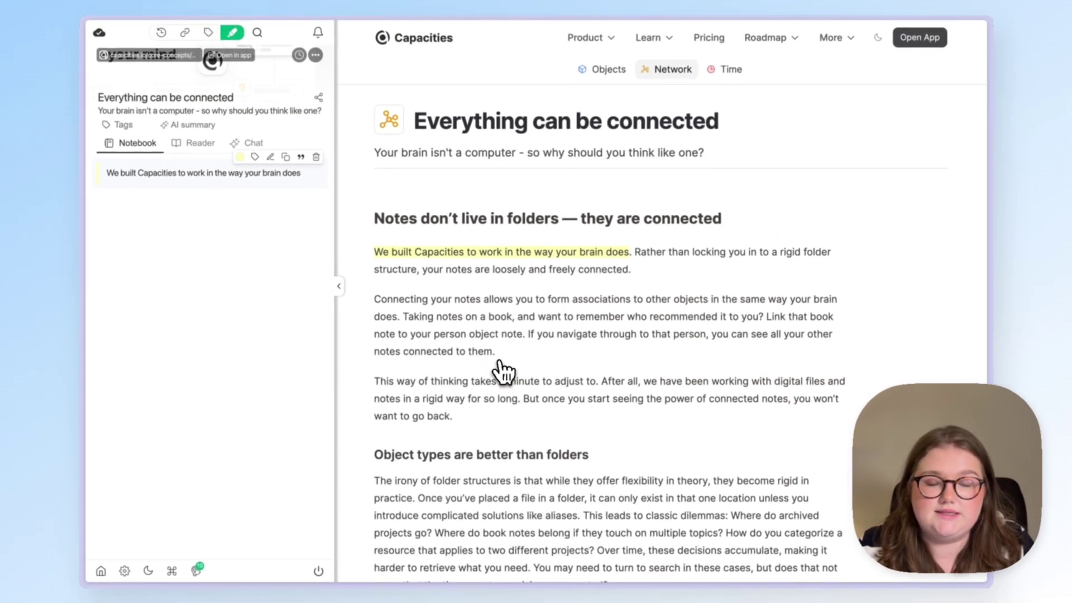
scroll(502, 371, "down", 3)
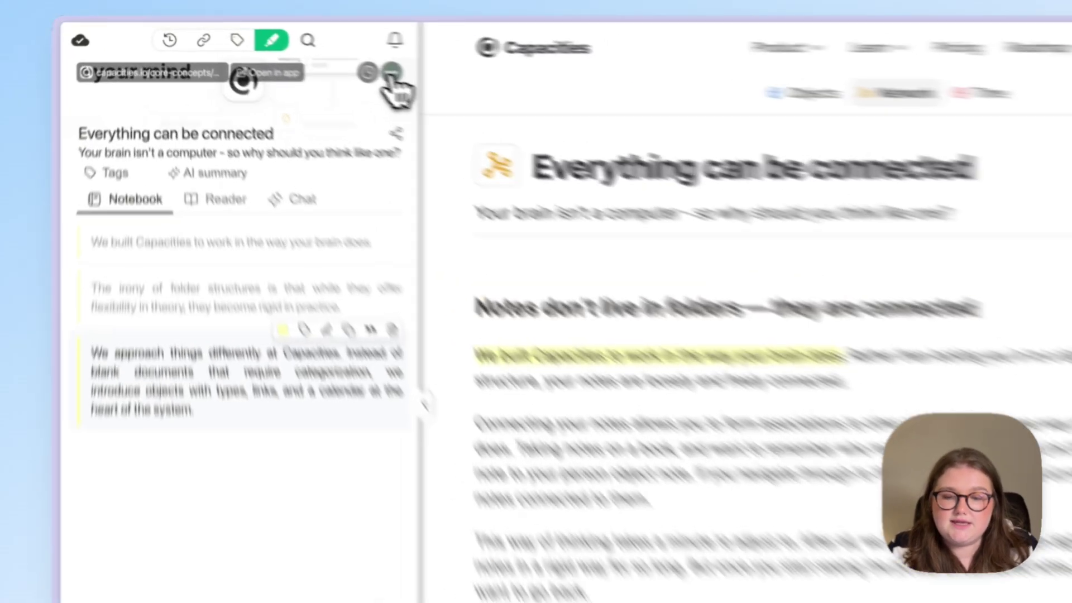
Step: Send the bookmark and its three highlights to Capacities from the sidebar's ••• menu
left_click(315, 54)
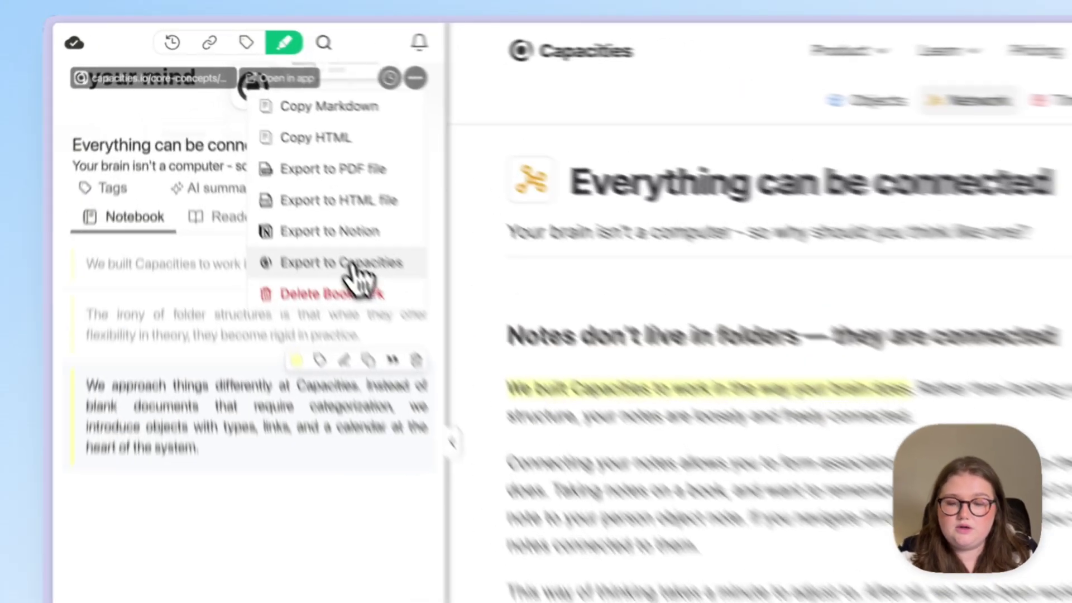
left_click(278, 175)
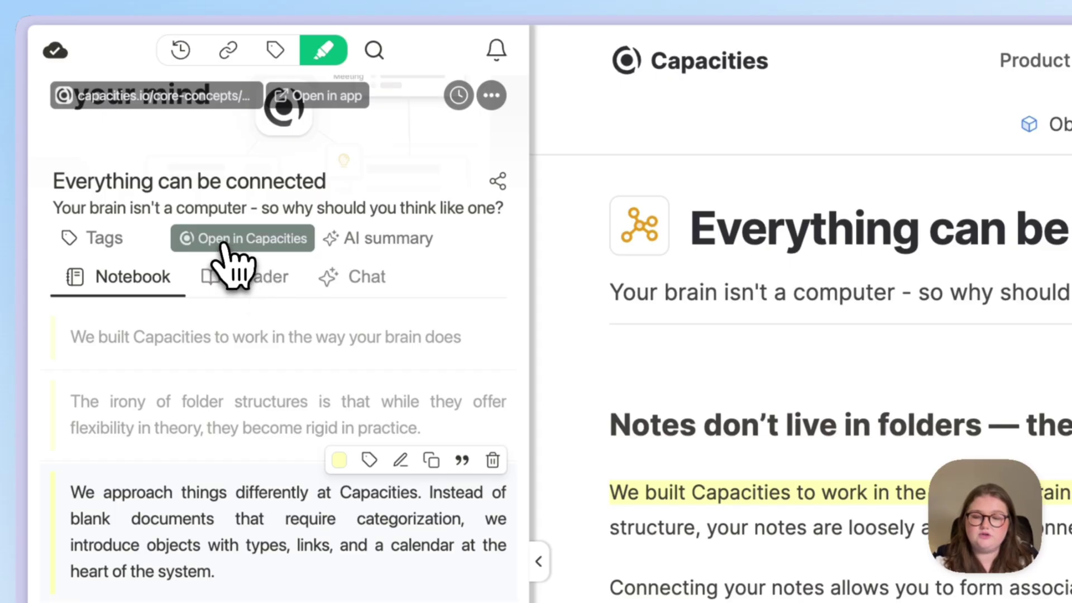
Step: Open the exported 'Everything can be connected' weblink in Capacities and review its three highlights
left_click(229, 240)
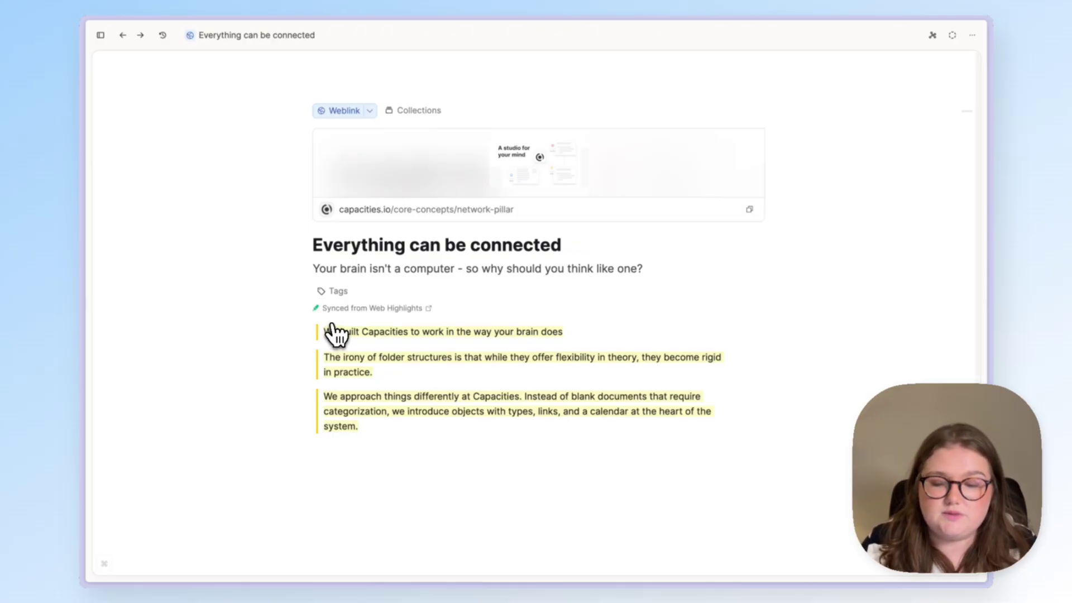
scroll(333, 334, "down", 1)
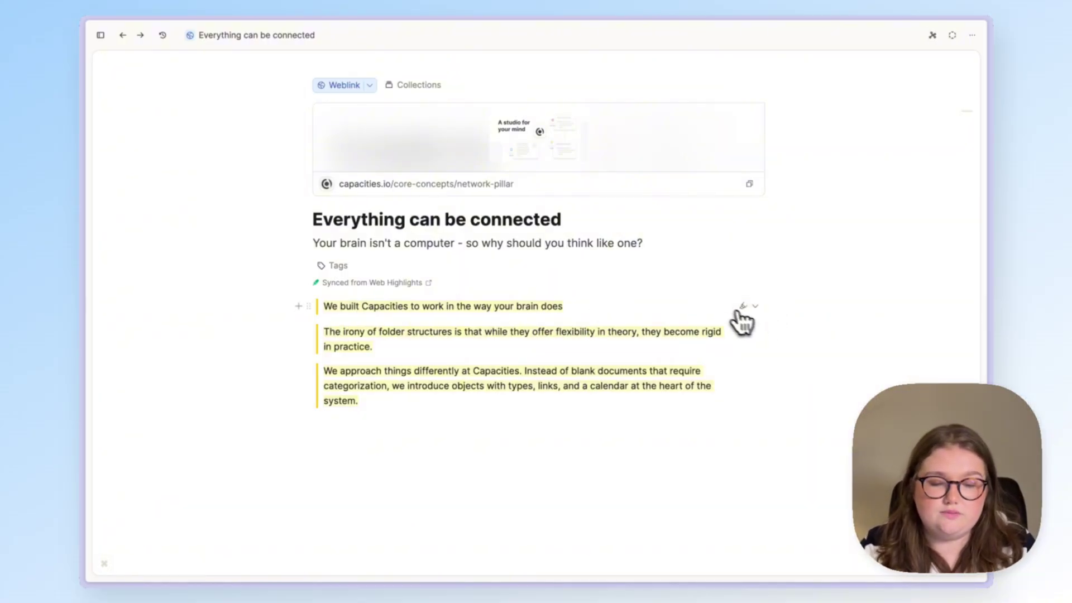
Step: Convert the 'We built Capacities to work in the way your brain does' highlight into a Quote and open it
left_click(741, 307)
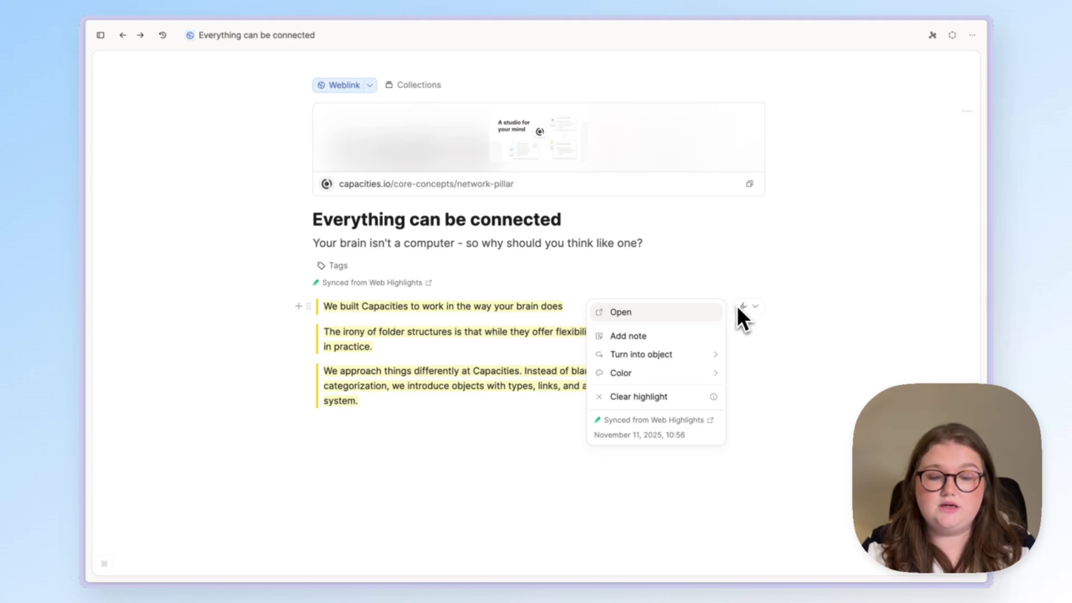
mouse_move(695, 352)
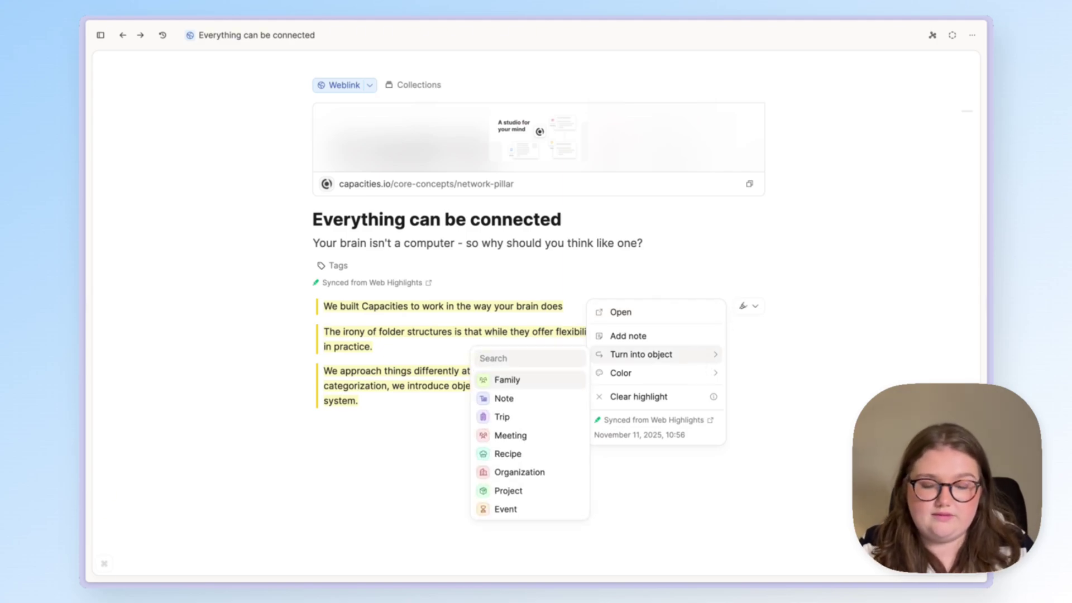
type("qu")
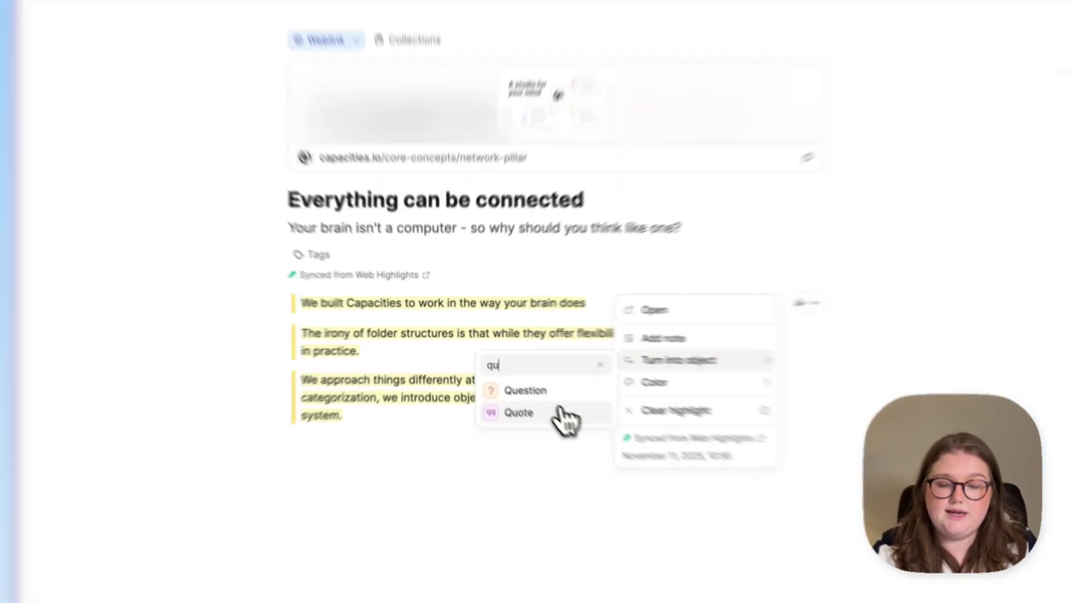
left_click(550, 398)
left_click(416, 358)
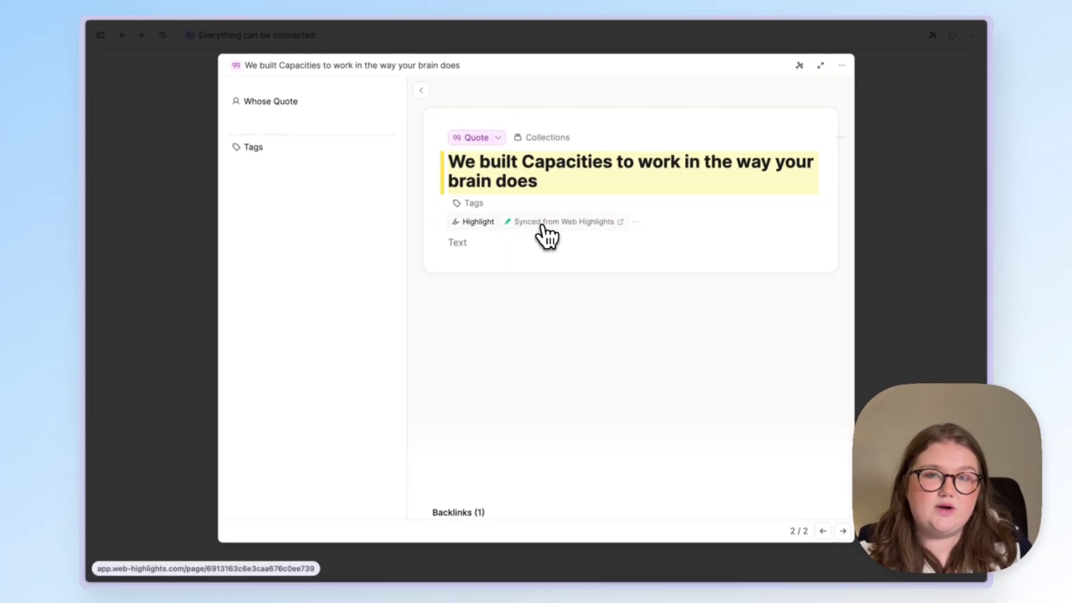
left_click(916, 100)
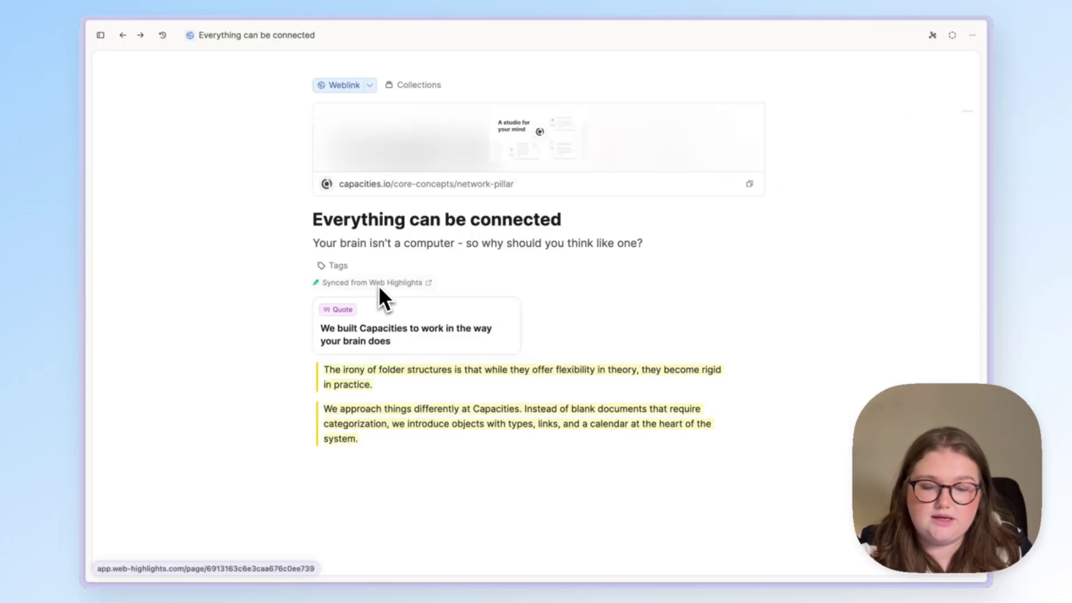
left_click(744, 410)
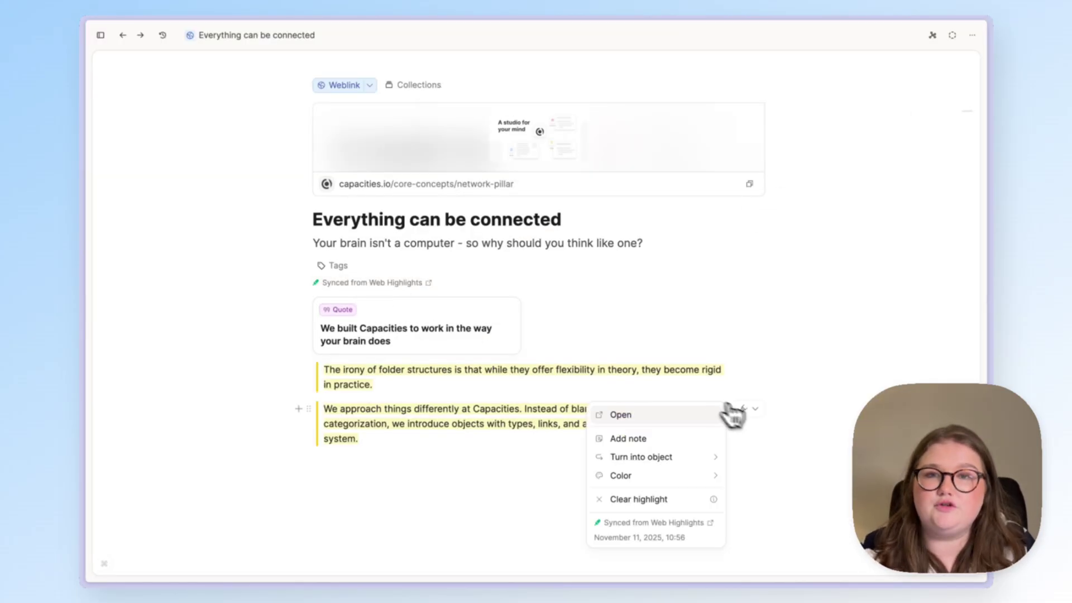
left_click(675, 499)
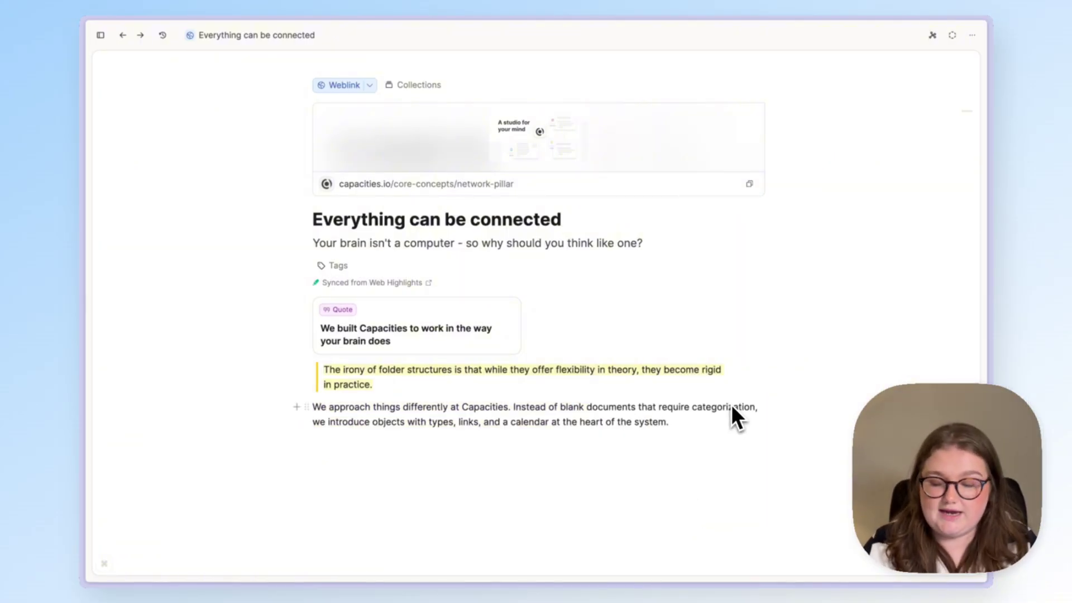
key("super+z")
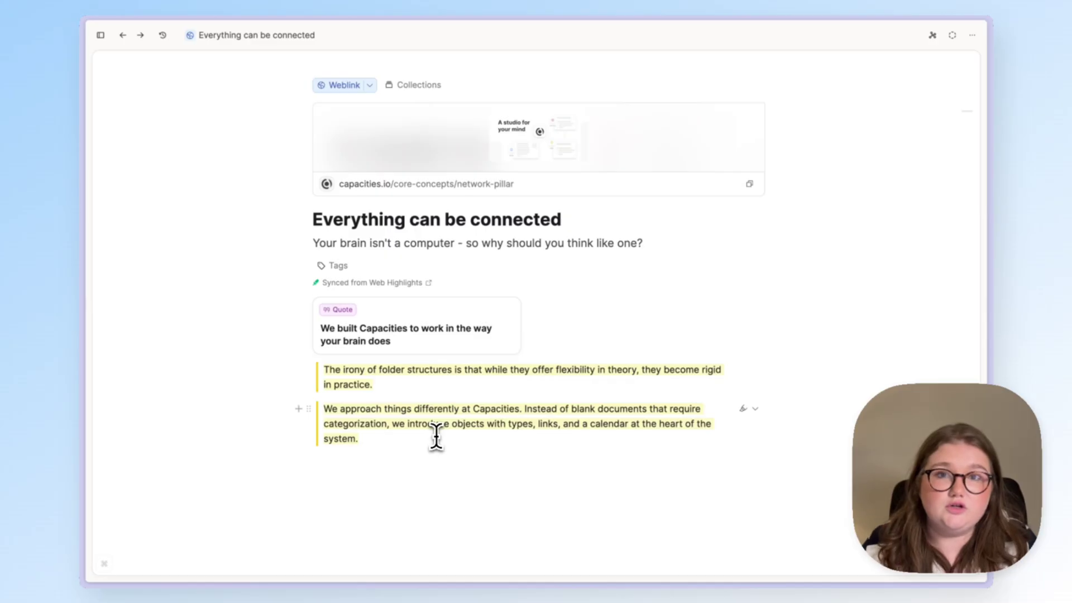
scroll(436, 437, "down", 3)
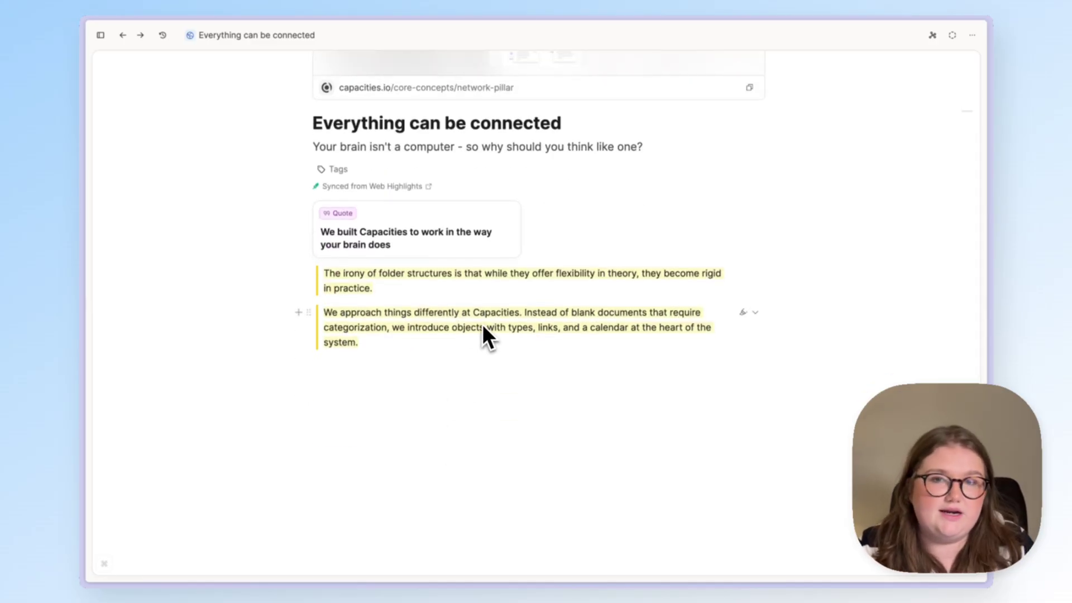
left_click(396, 289)
type("@")
key("Escape")
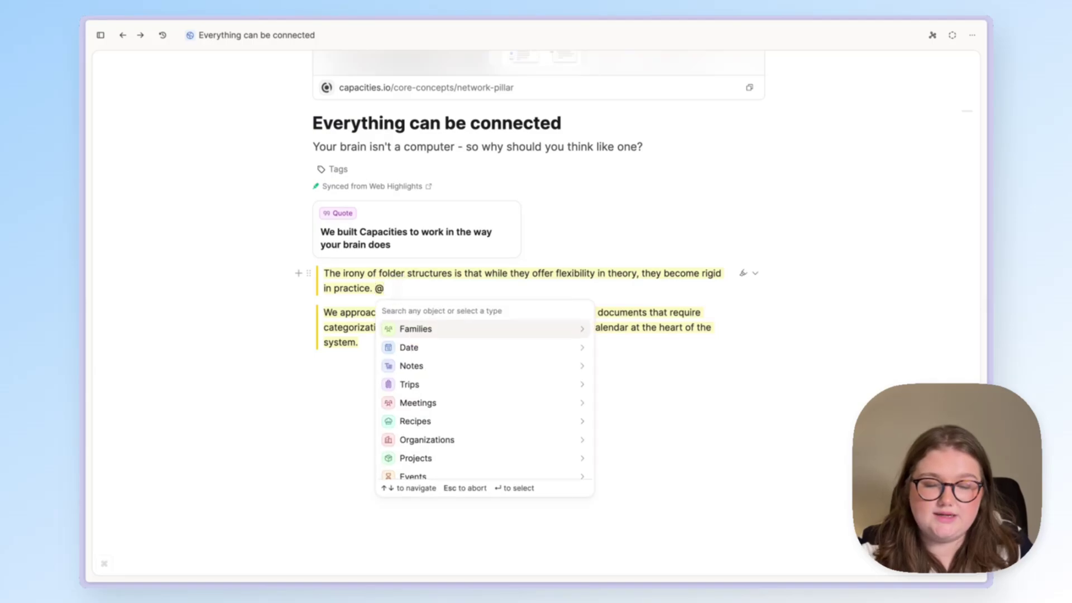
key("BackSpace")
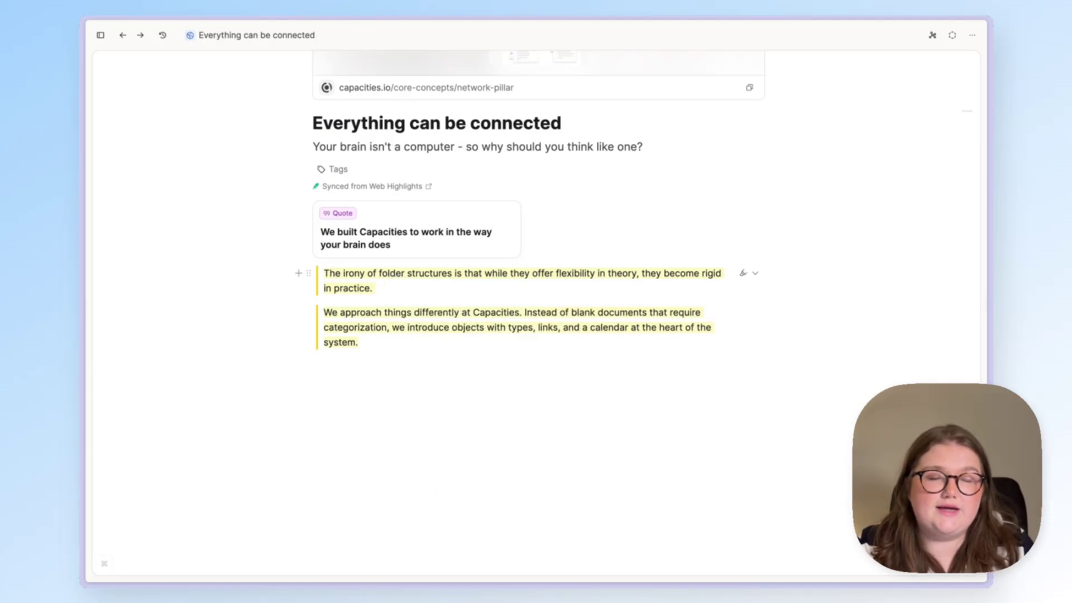
scroll(395, 283, "up", 1)
double_click(433, 294)
key("ctrl+k")
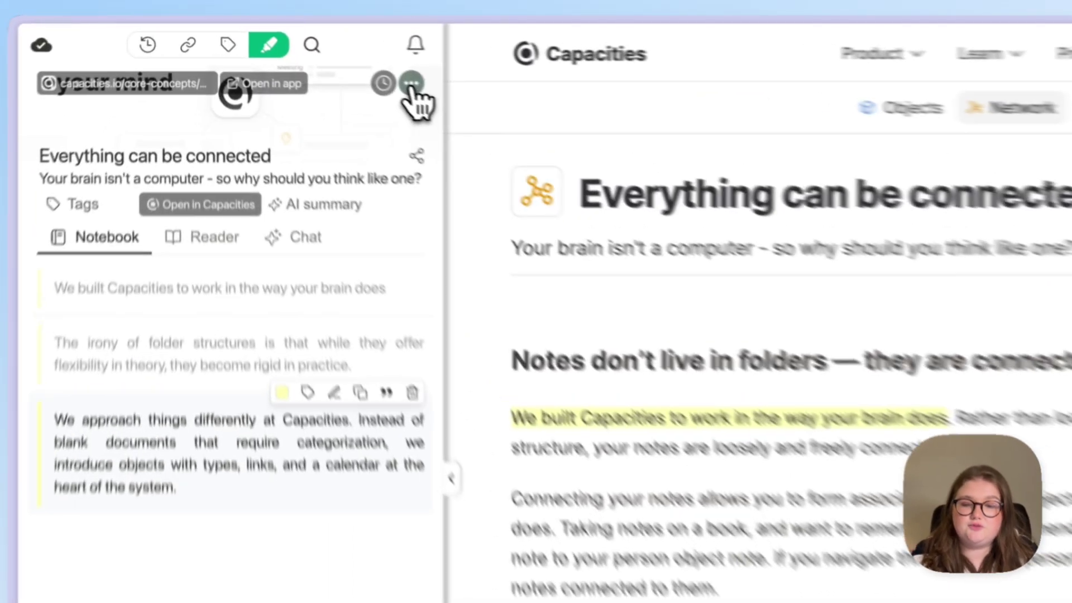
Step: Show the Web Highlights sidebar menu with its Copy Markdown and Export options
left_click(315, 55)
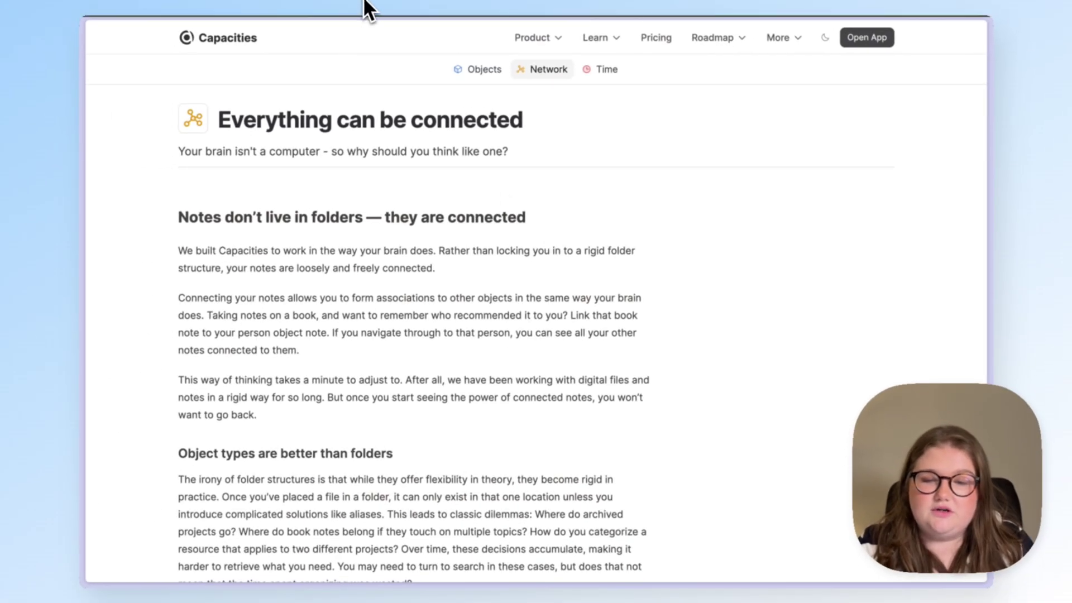
Step: Highlight the article's first sentence with Readwise Highlighter and open the article in Readwise Reader
left_click(367, 9)
left_click(384, 41)
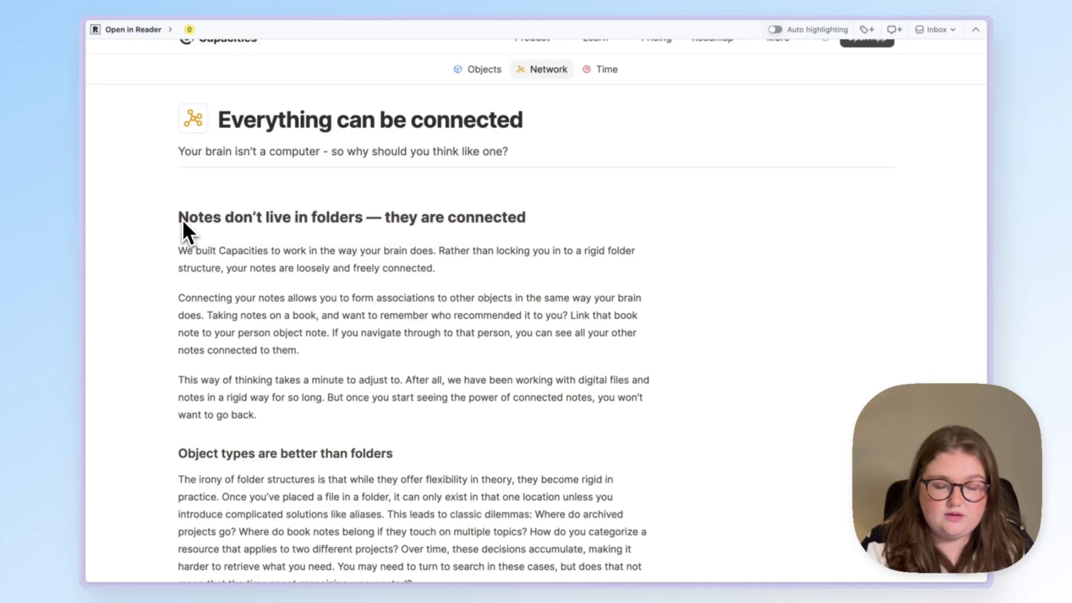
left_click_drag(179, 250, 433, 258)
left_click(272, 227)
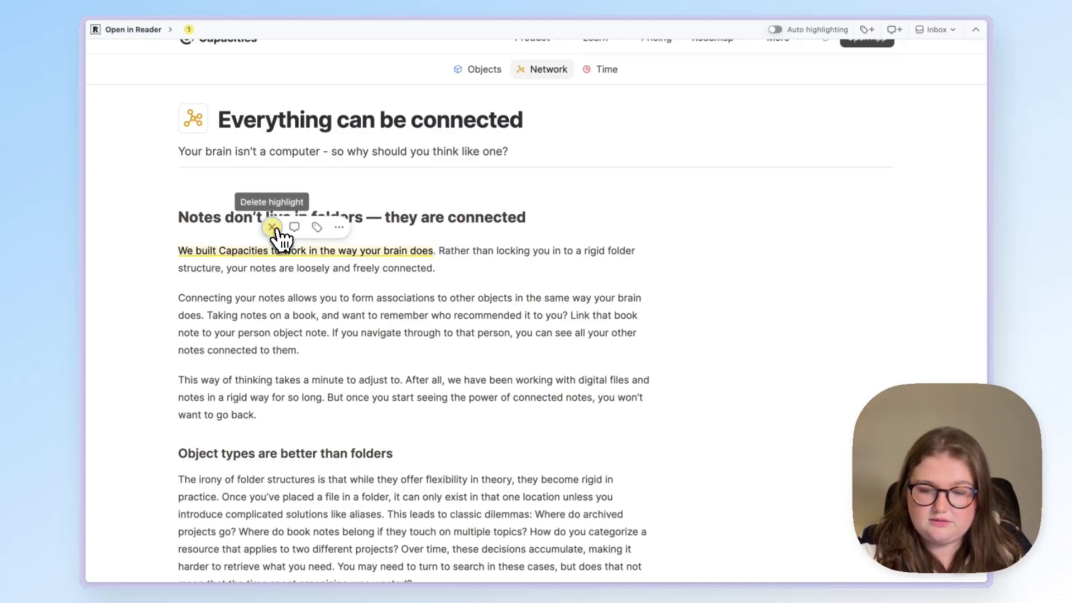
left_click(137, 29)
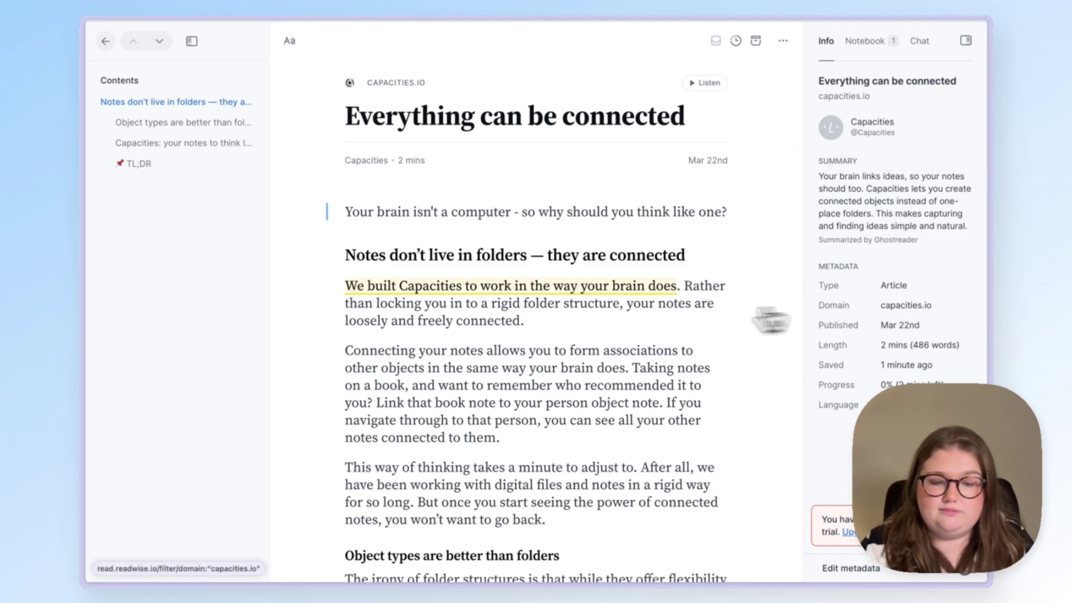
Step: Scroll through the synced 'Everything Can Be Connected' article to find its highlighted sentence
scroll(733, 318, "down", 1)
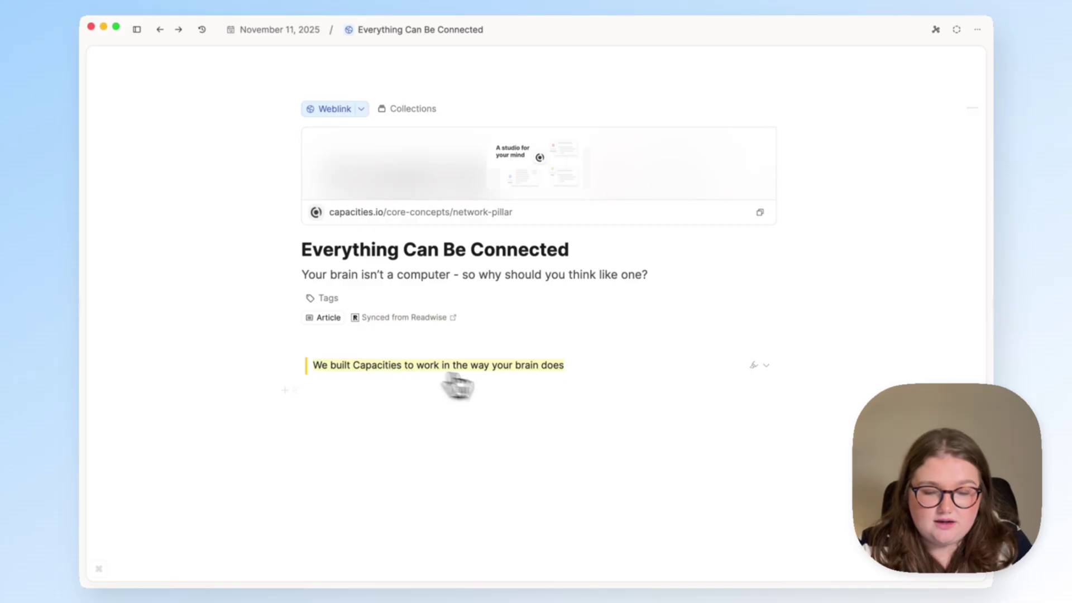
Step: Open the synced highlight's source in Readwise Reader from its options menu
left_click(764, 366)
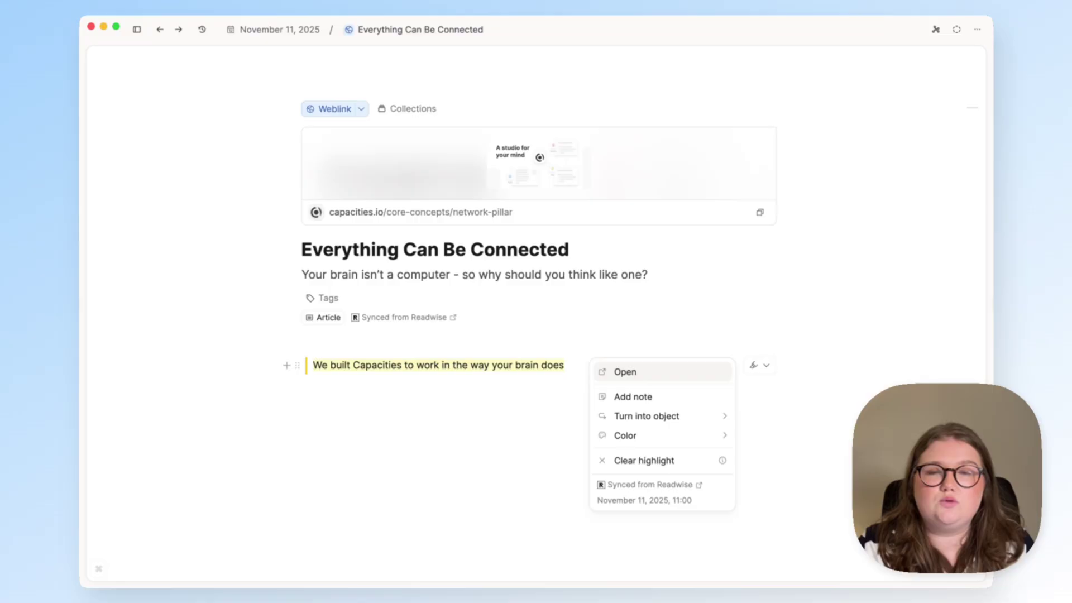
left_click(625, 372)
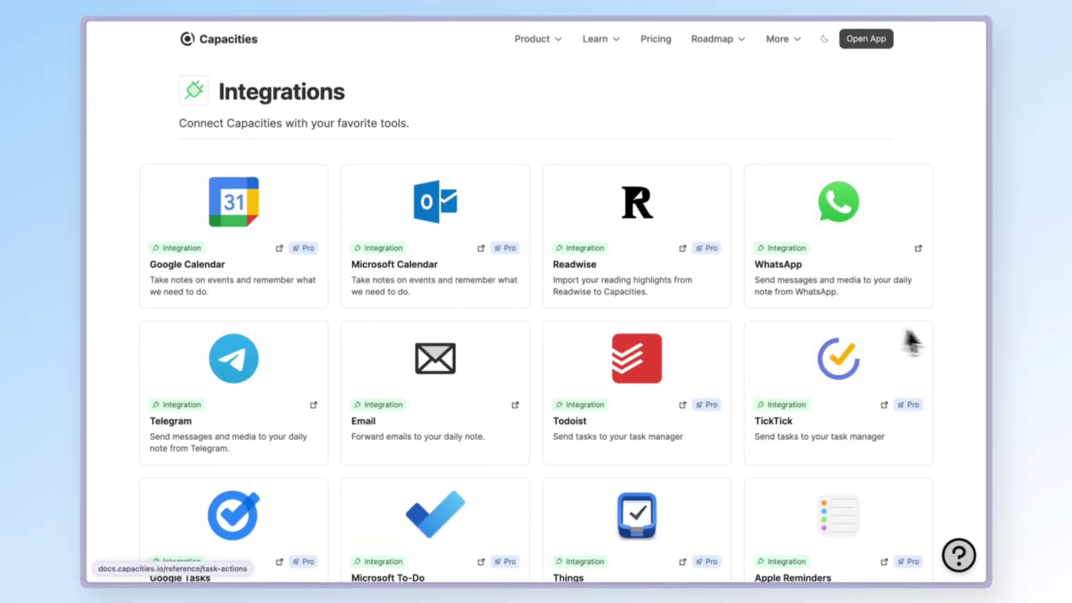
Step: Scroll the Integrations page down past Raycast to the Community section with Web Highlights and Hookmark
scroll(976, 337, "down", 4)
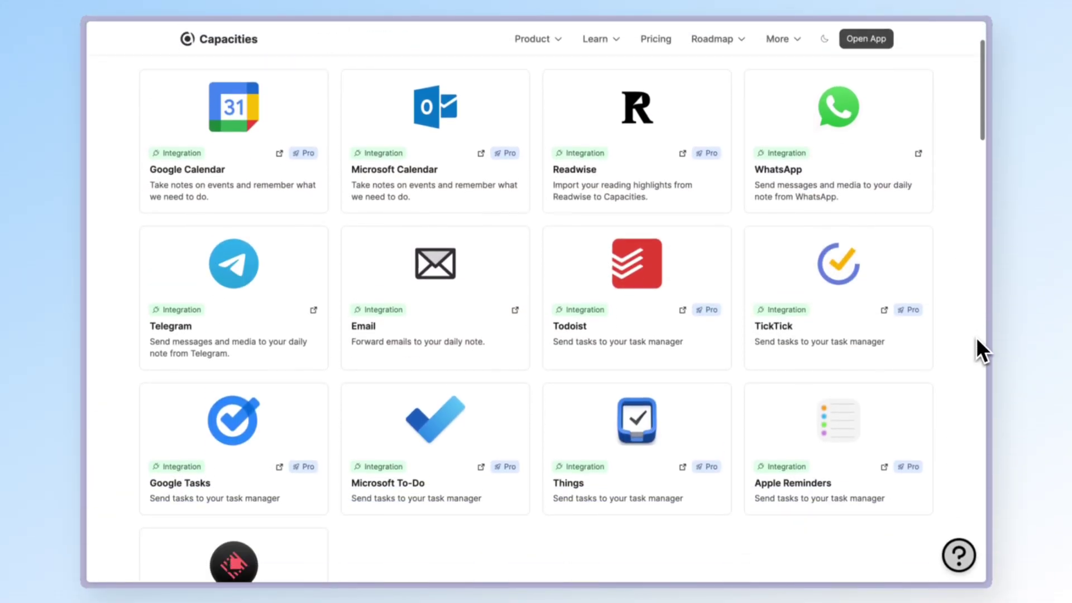
scroll(536, 318, "down", 4)
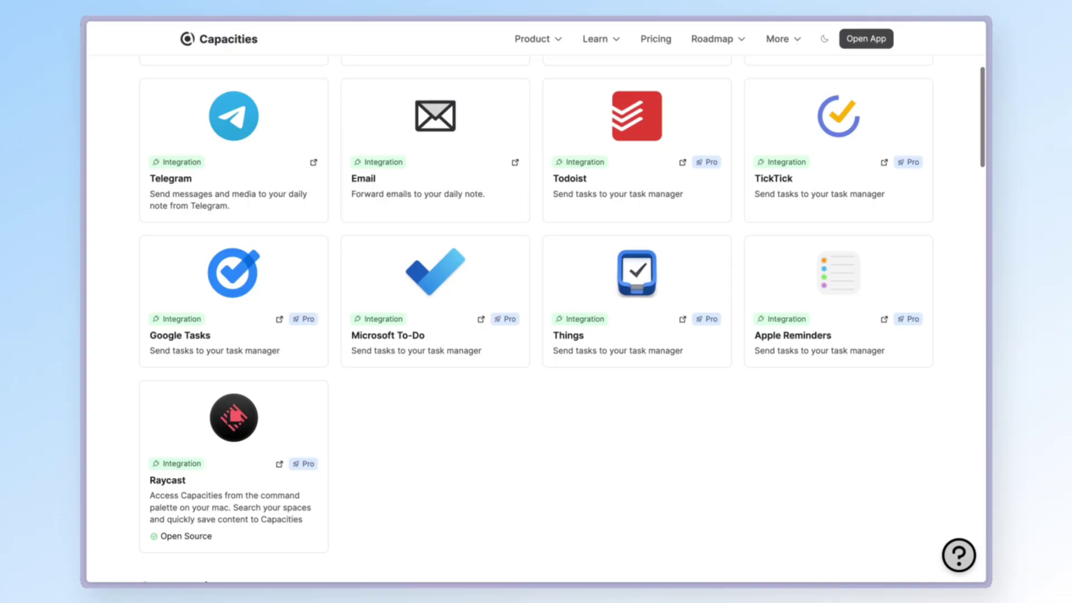
scroll(536, 318, "down", 4)
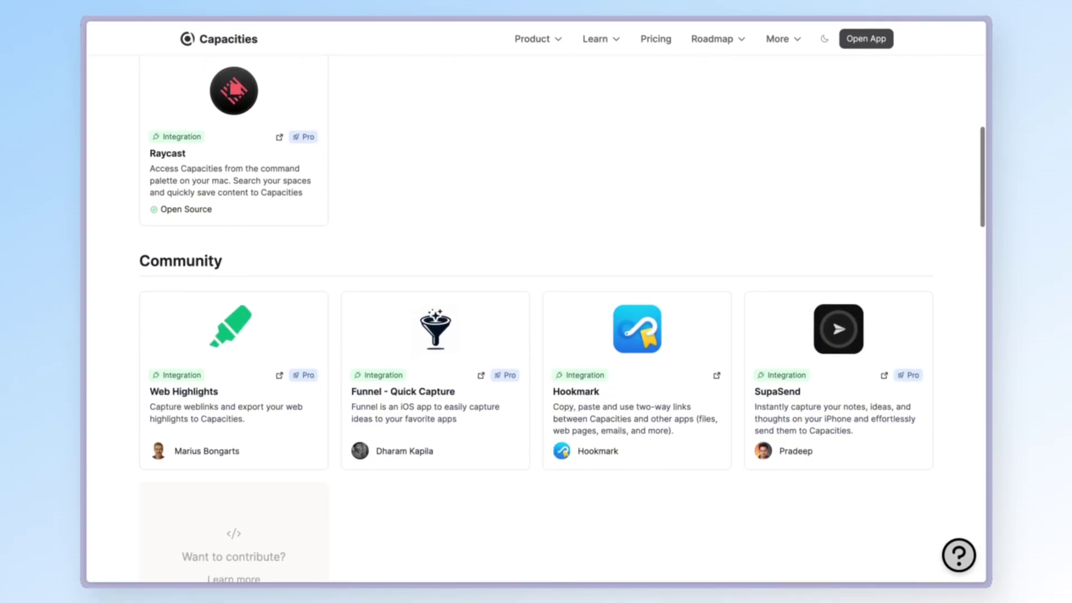
scroll(536, 318, "down", 1)
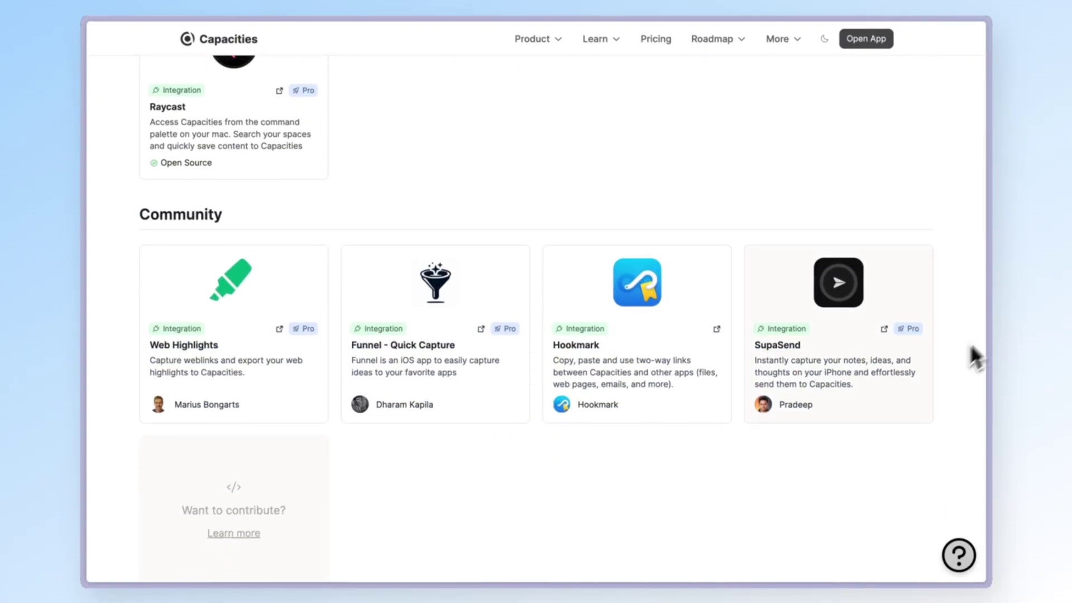